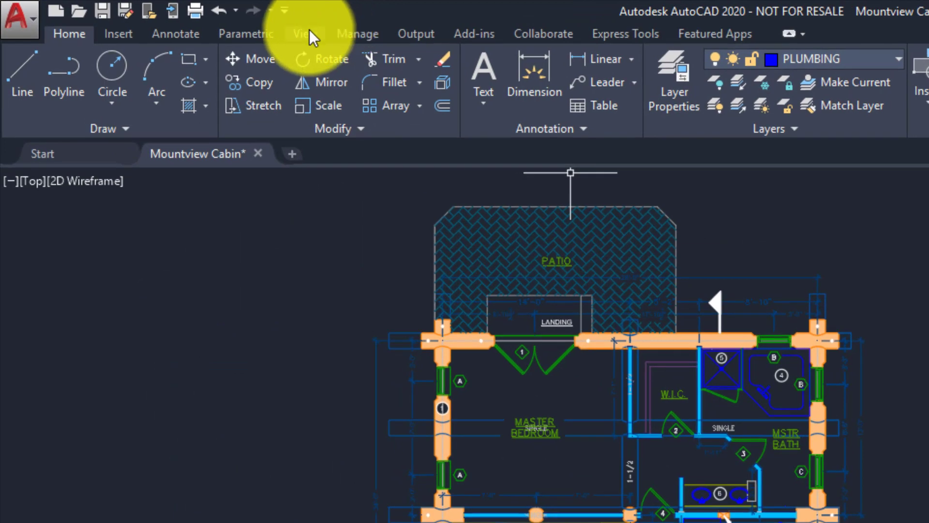
Open the Blocks palette, dock it beside the drawing area, and pull it back out as a floating palette
left_click(303, 34)
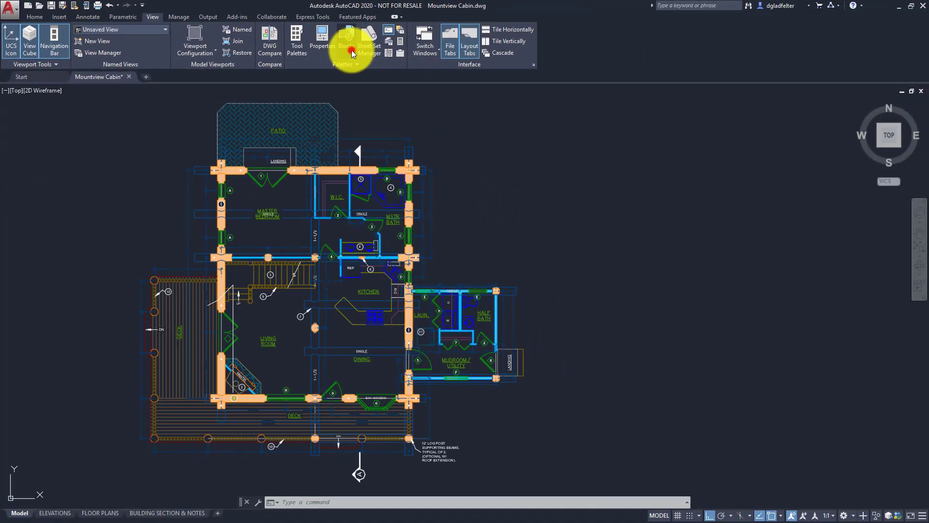
left_click(697, 95)
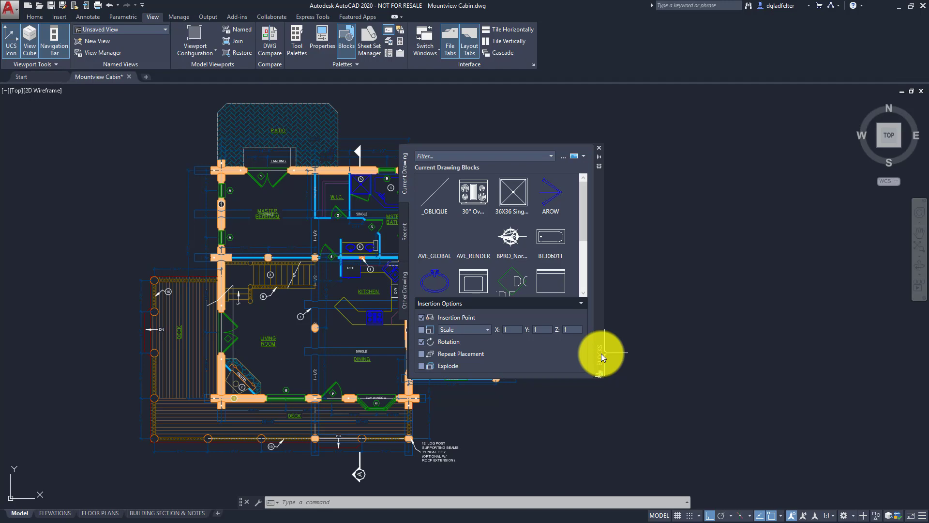
mouse_move(601, 353)
left_mouse_down()
mouse_move(919, 305)
mouse_move(280, 314)
mouse_move(714, 353)
mouse_move(913, 352)
mouse_move(833, 461)
left_mouse_up()
left_click_drag(866, 89, 716, 155)
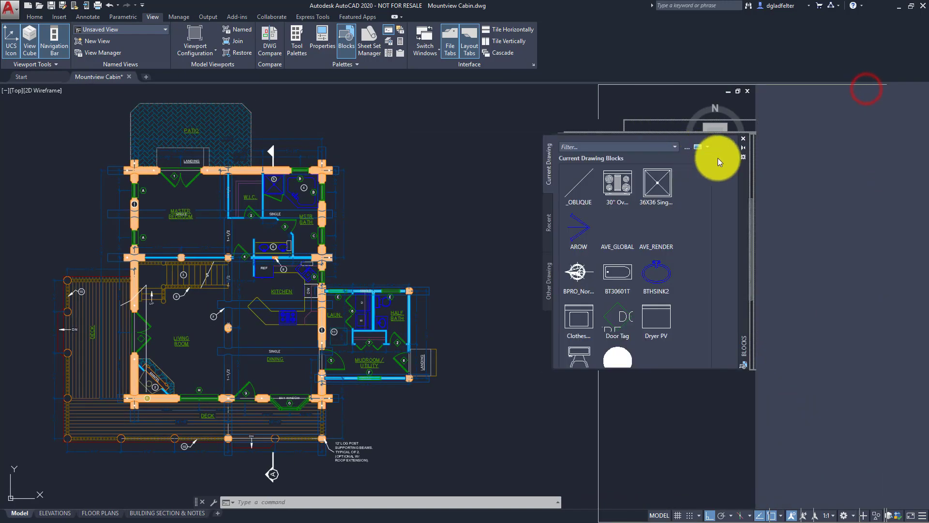
Anchor the Blocks palette to the right, expand it, and dock it open beside the drawing
right_click(743, 158)
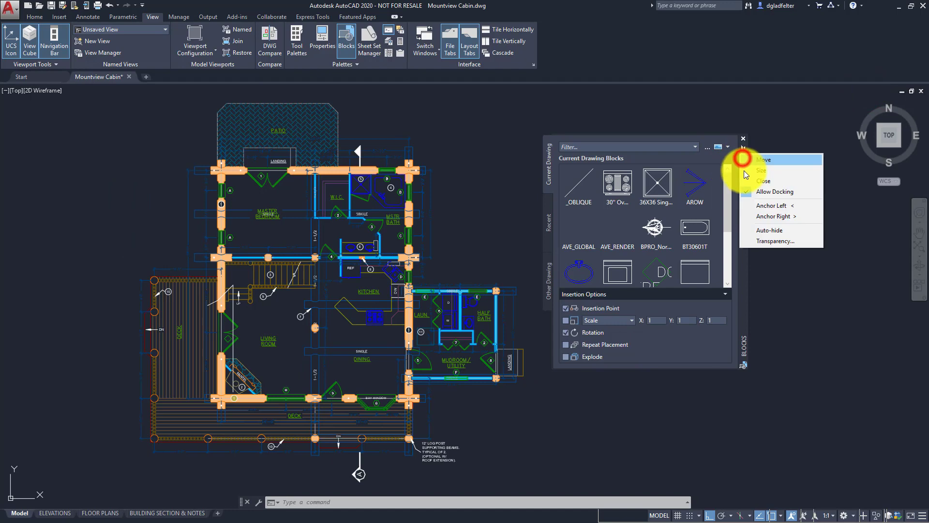
left_click(777, 216)
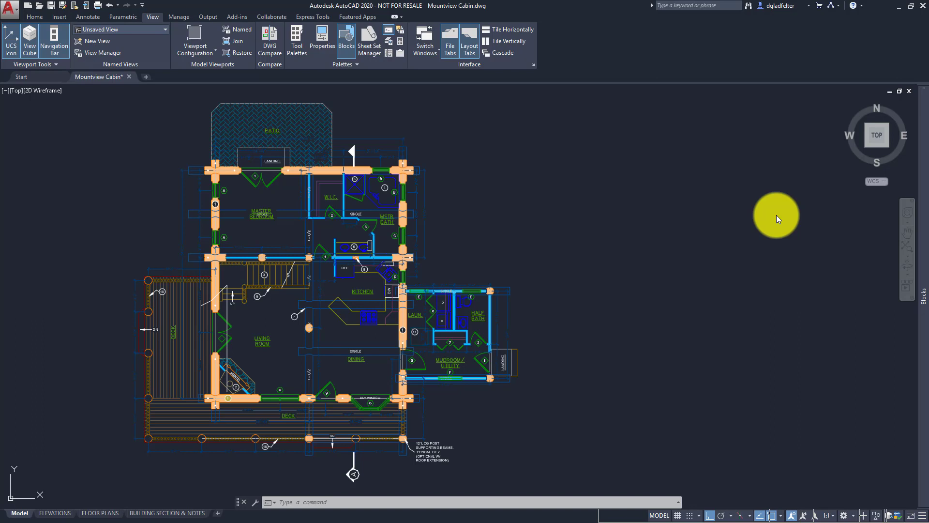
mouse_move(924, 223)
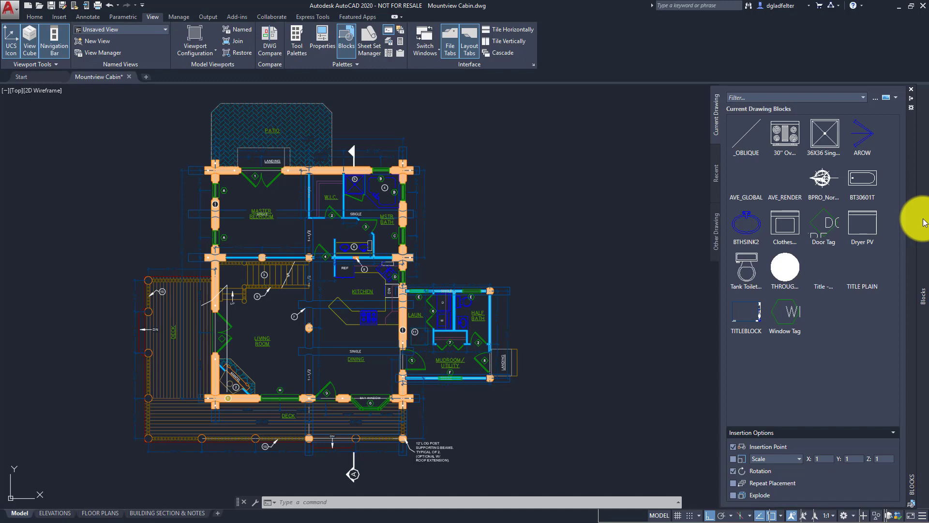
mouse_move(913, 219)
left_mouse_down()
mouse_move(898, 220)
mouse_move(913, 217)
left_mouse_up()
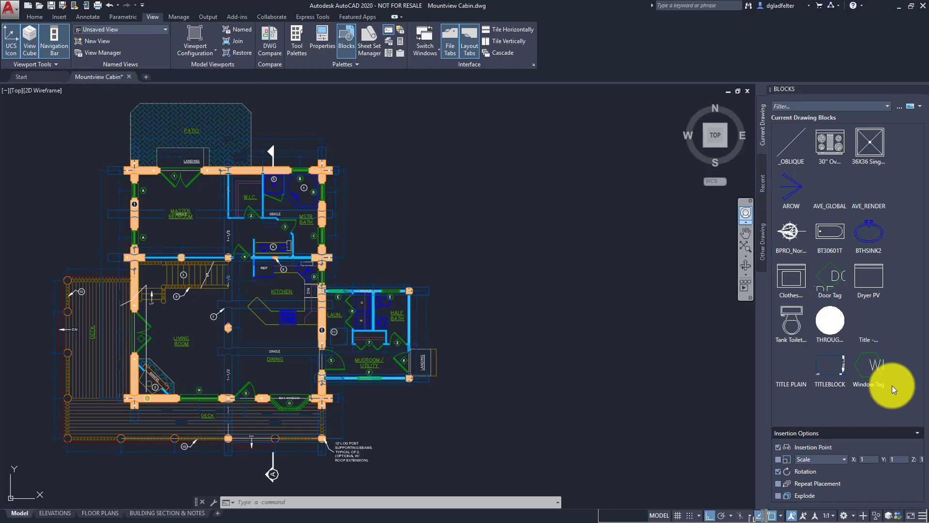
Filter the current drawing's blocks by *toil* with the master bath in view
scroll(282, 238, "up", 6)
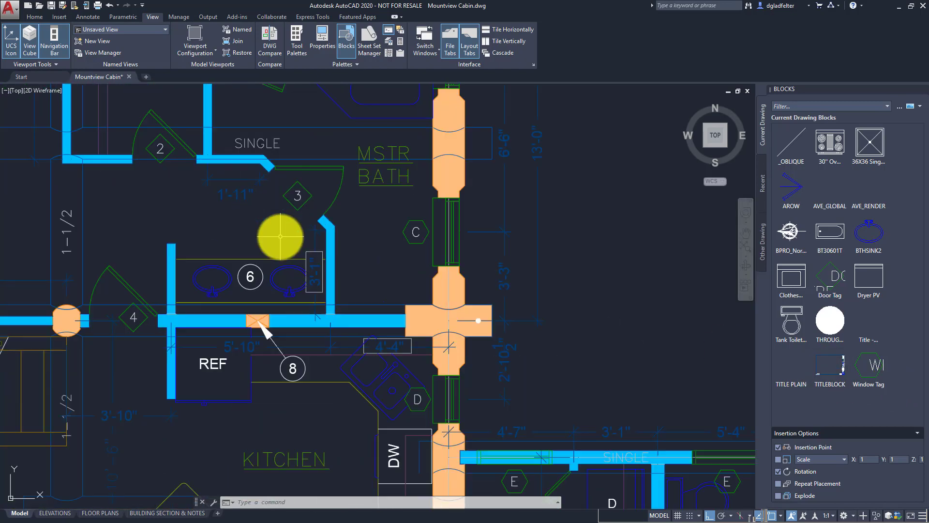
middle_click_drag(335, 214, 340, 241)
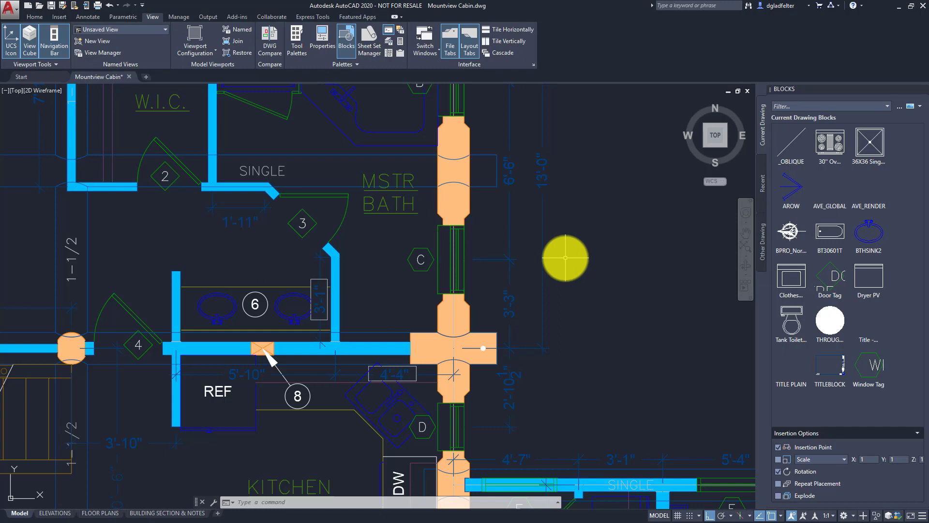
left_click(784, 106)
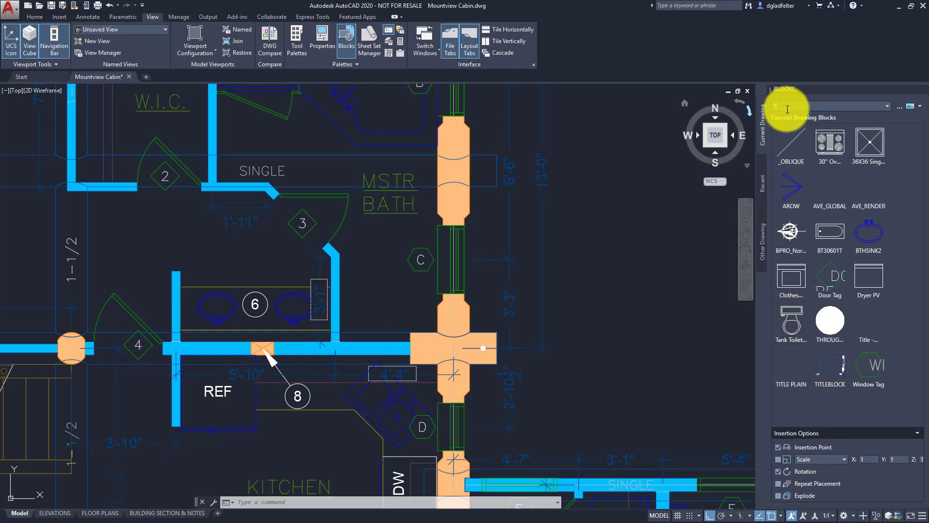
type("toil*")
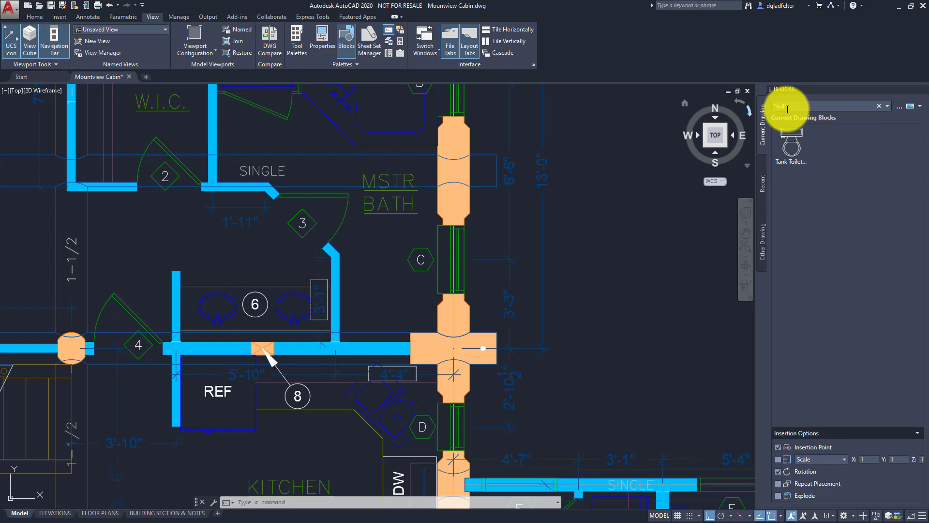
mouse_move(794, 147)
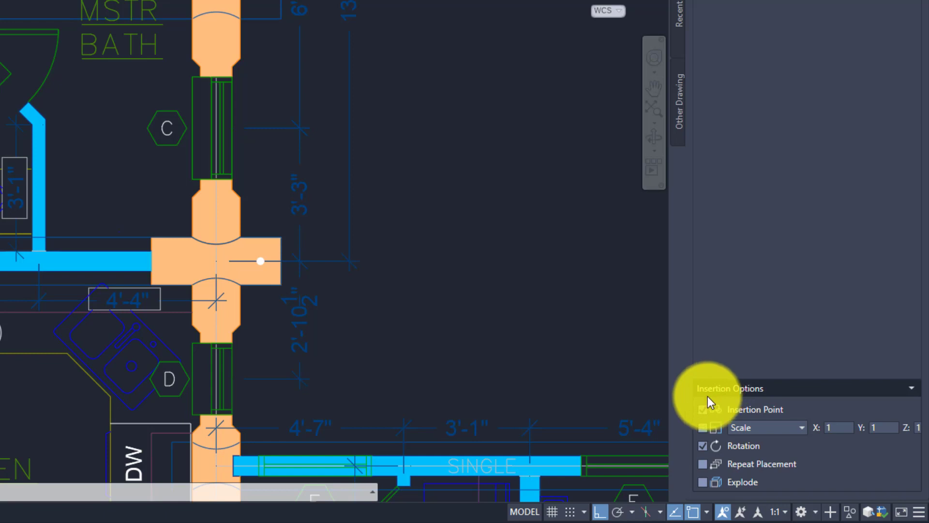
Turn off the Insertion Point and Rotation prompts for block insertion and switch both on again
left_click(701, 406)
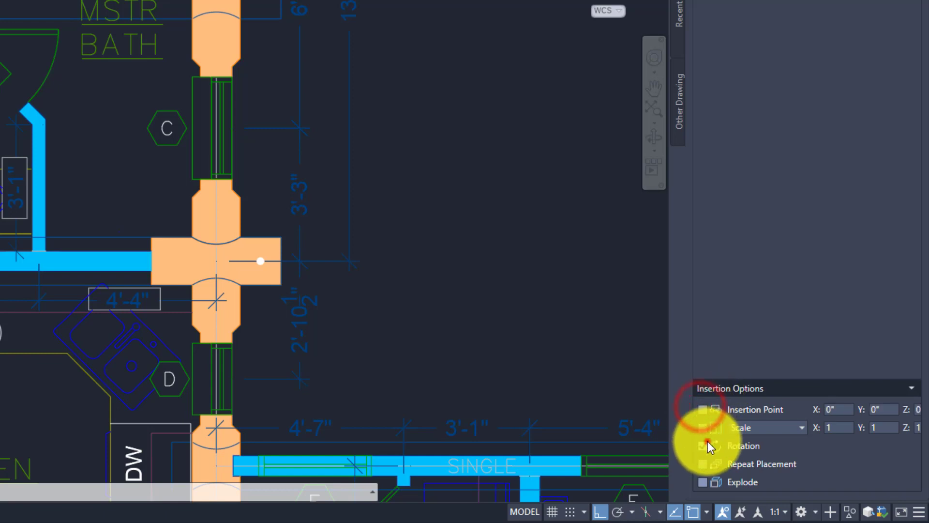
left_click(704, 443)
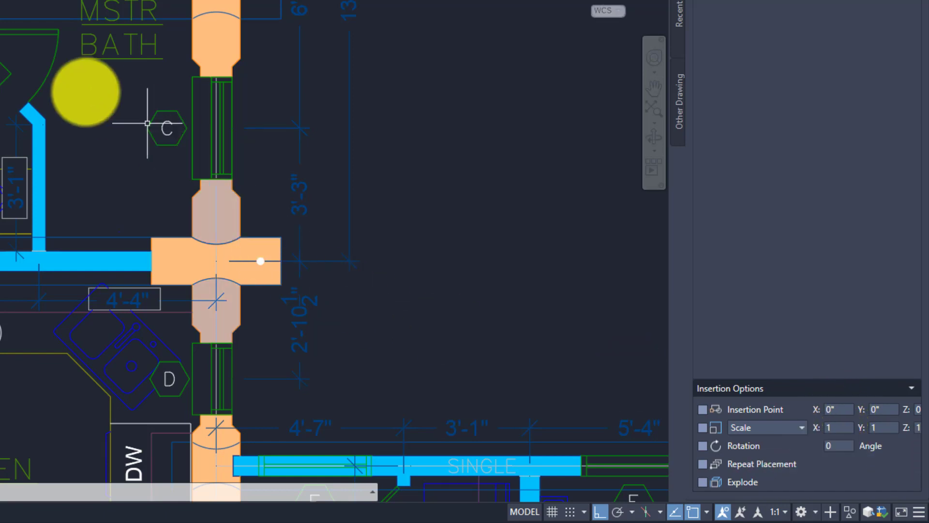
left_click(702, 410)
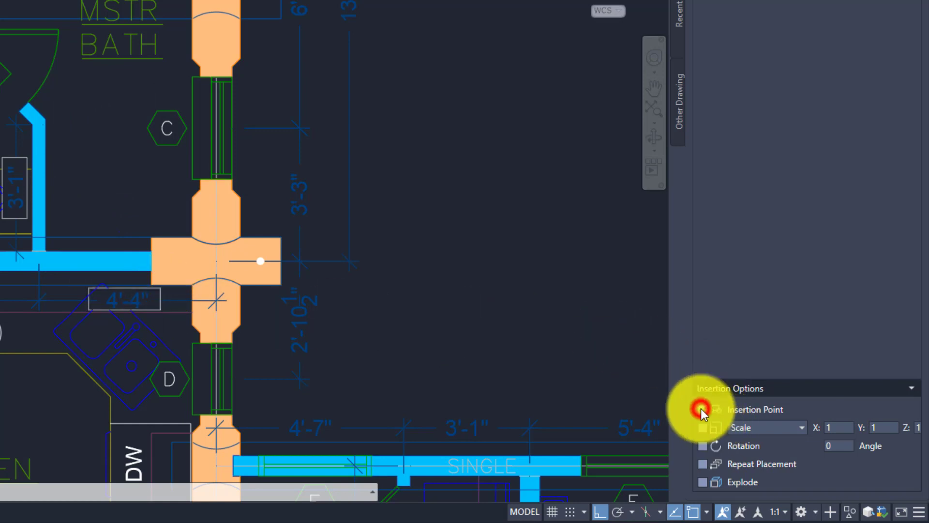
left_click(703, 445)
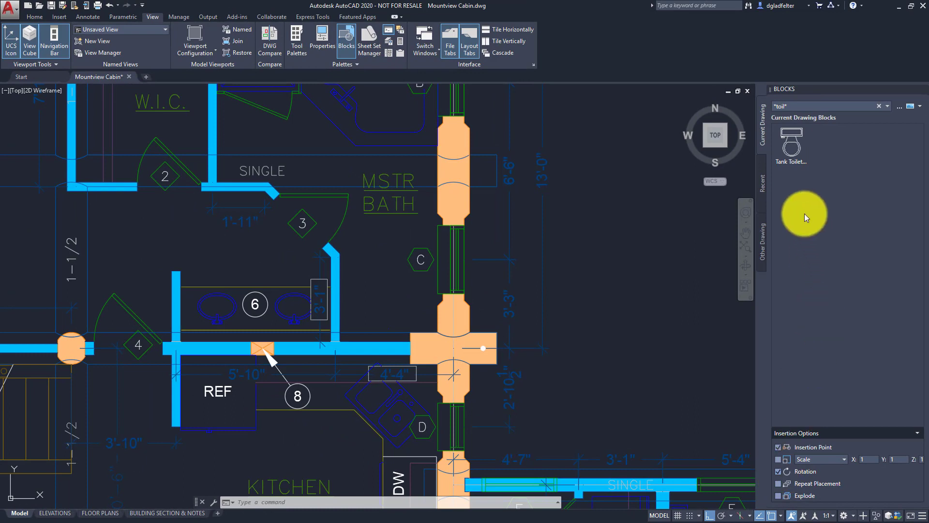
Insert the Tank Toilet 1 PV block at the node on the master bath's lower wall, rotated 180°
mouse_move(790, 151)
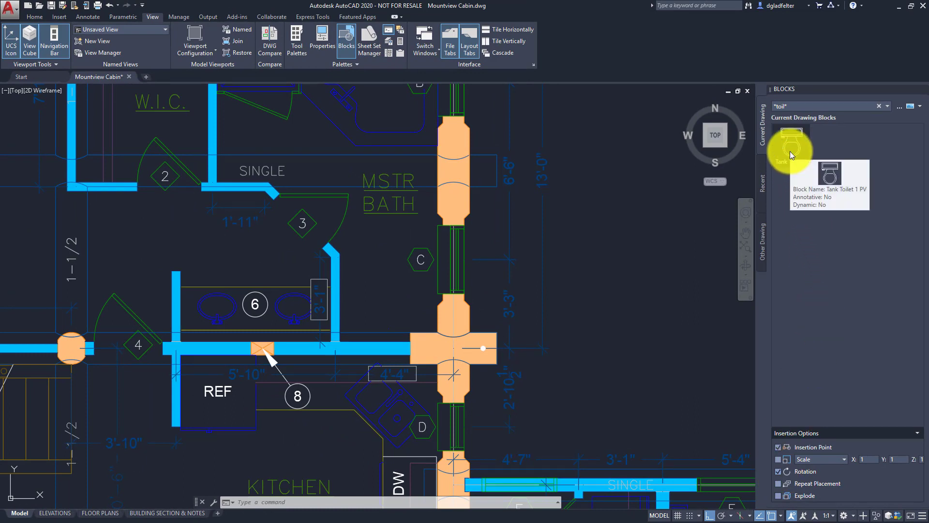
left_click(790, 151)
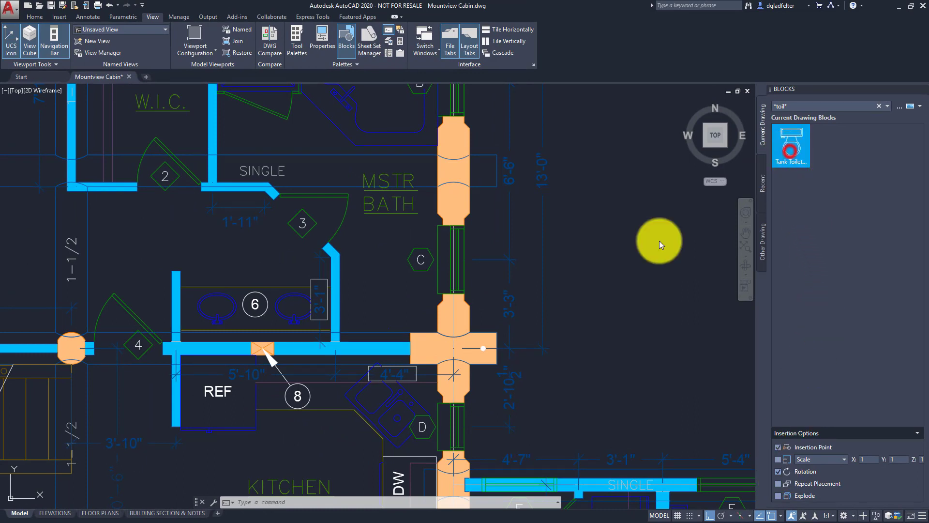
right_click(574, 302, "shift")
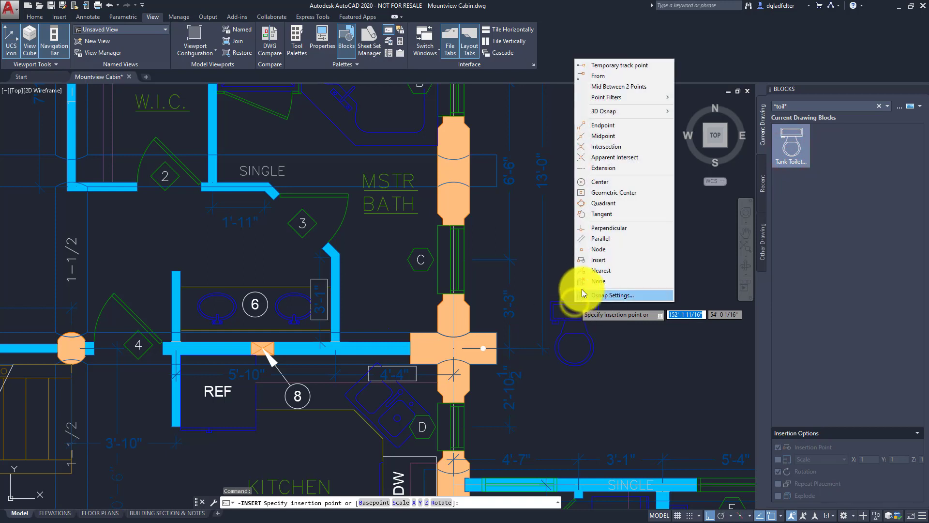
left_click(598, 249)
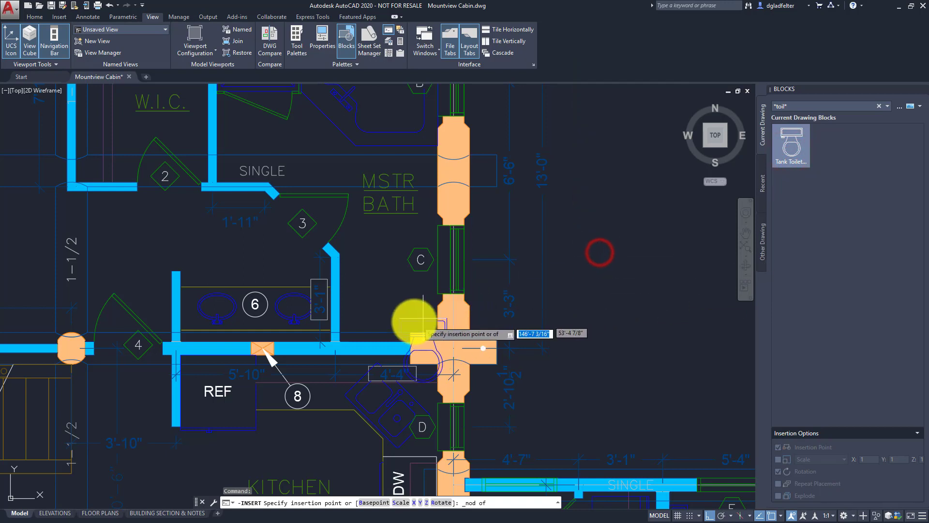
left_click(386, 327)
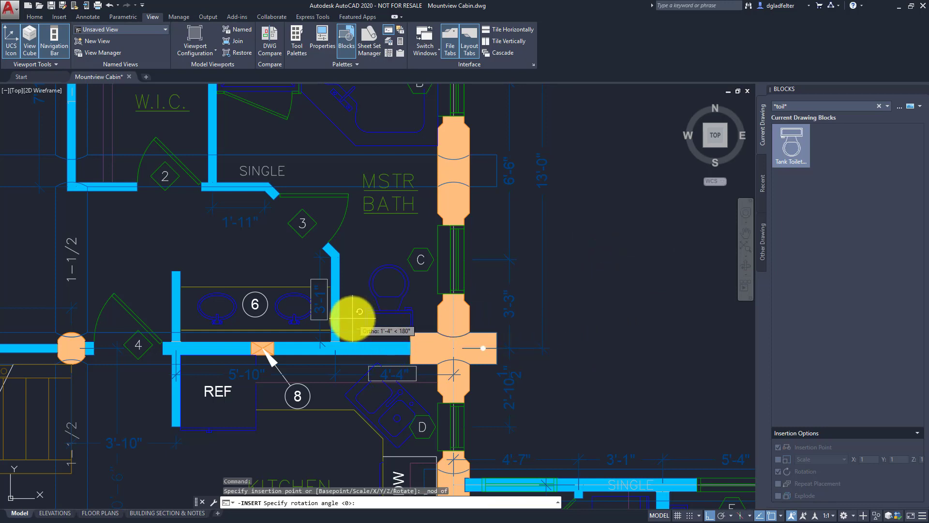
left_click(353, 317)
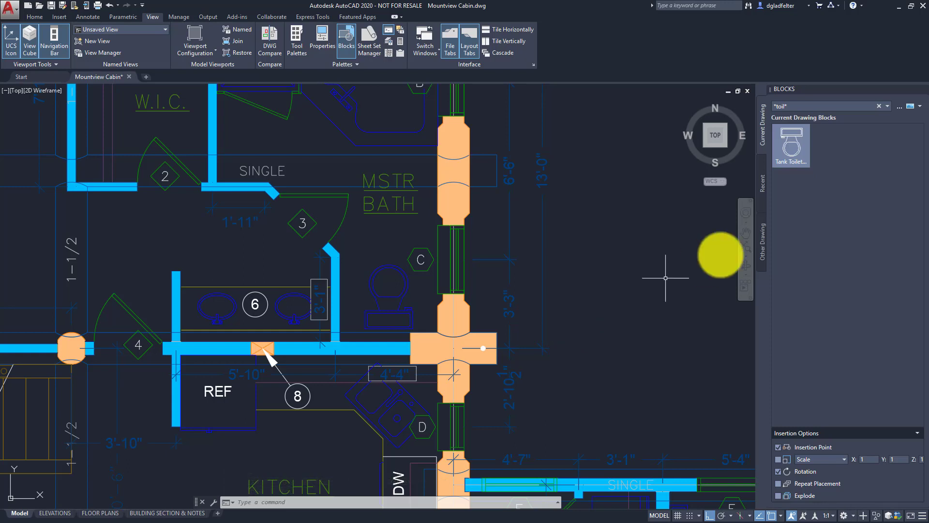
Switch the Blocks palette to the blocks from another drawing
scroll(342, 312, "down", 3)
middle_click_drag(343, 311, 366, 206)
scroll(366, 206, "down", 2)
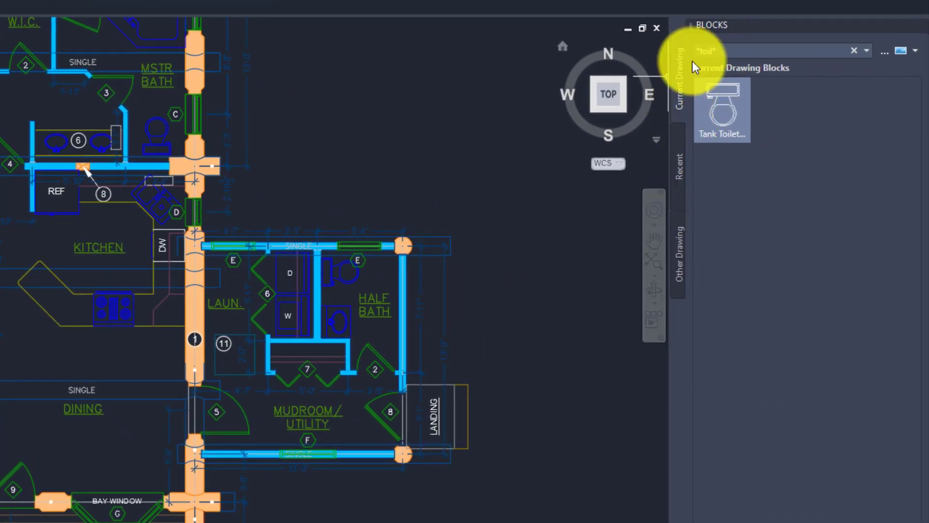
left_click(680, 265)
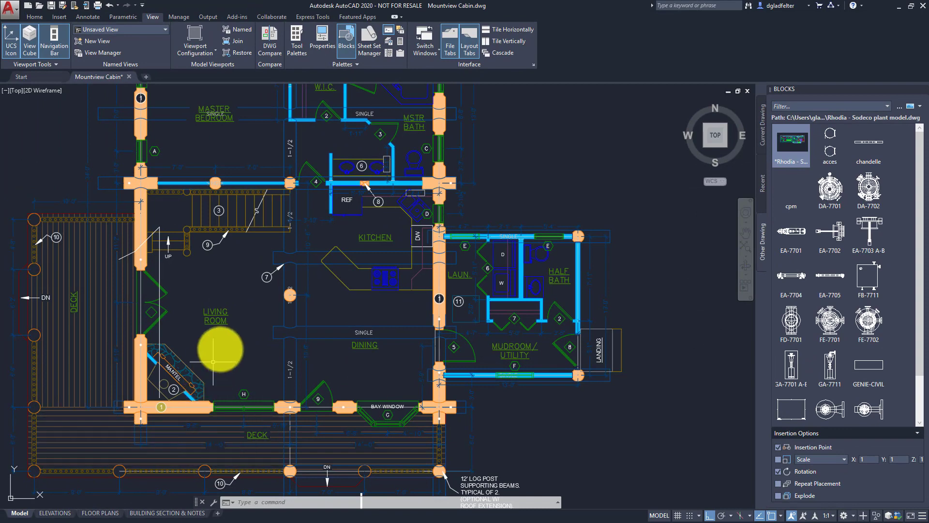
Make FURNITURE the current layer
middle_click_drag(232, 342, 280, 344)
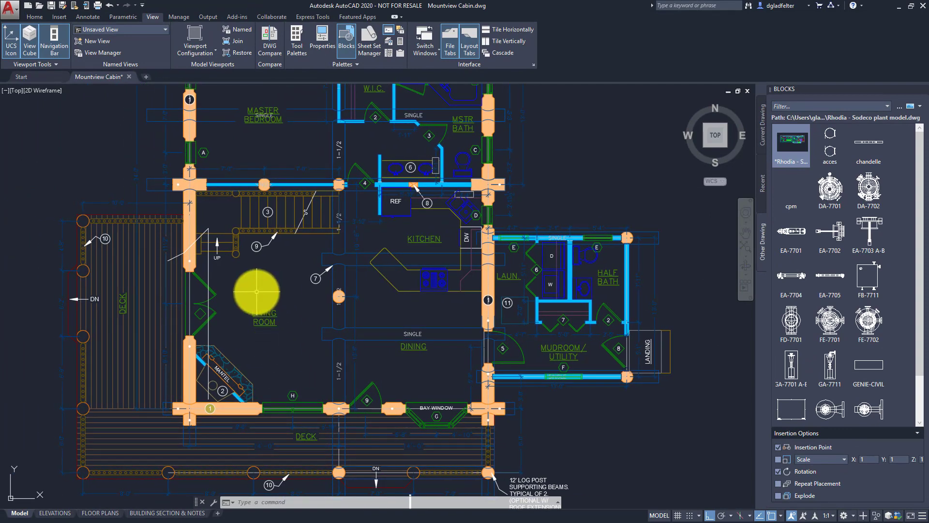
left_click(34, 16)
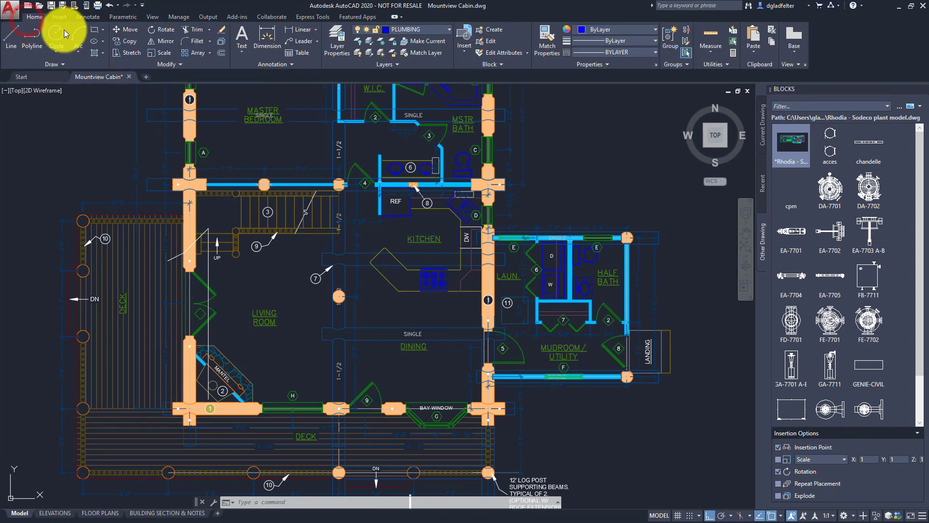
left_click(428, 28)
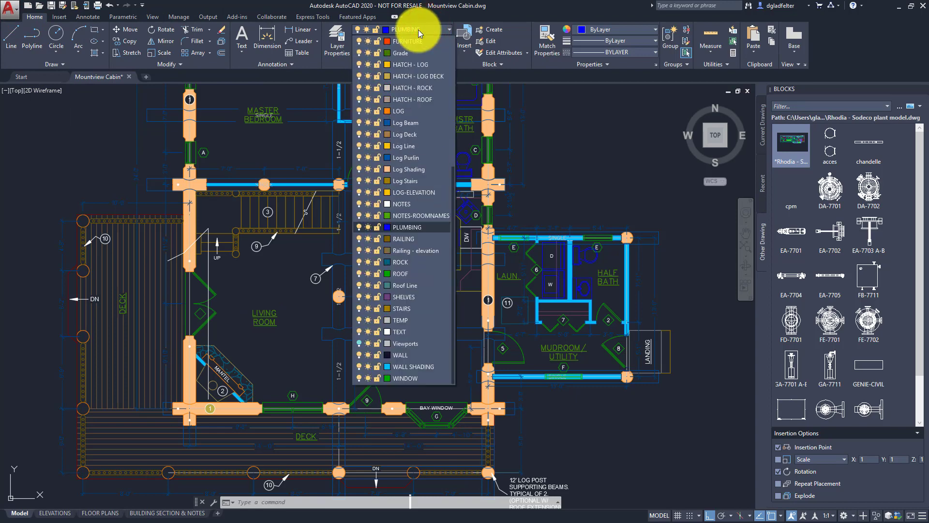
left_click(415, 38)
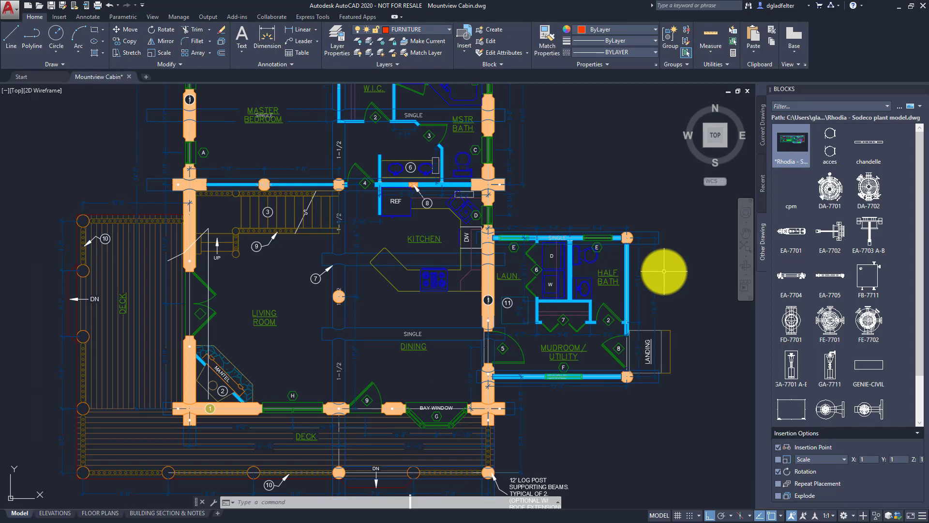
Load the blocks of Villa Project.dwg into the Blocks palette
left_click(901, 109)
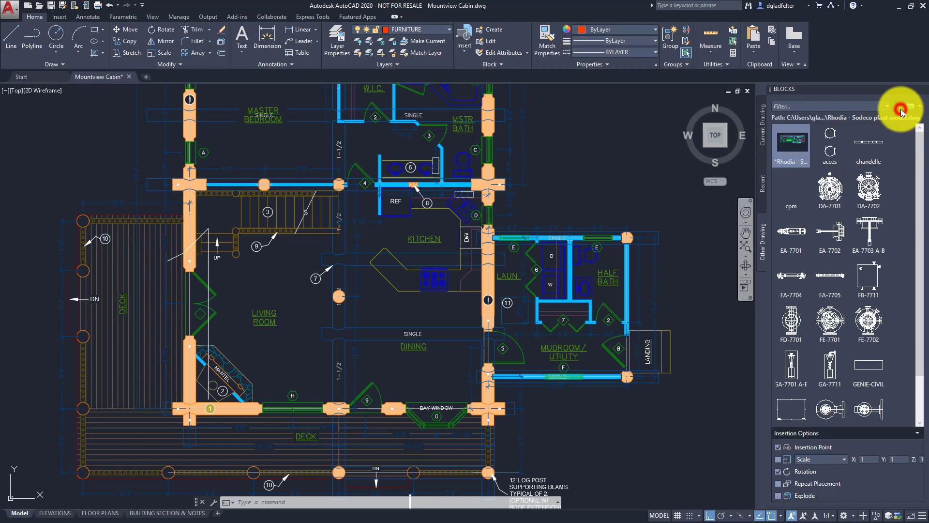
left_click(396, 270)
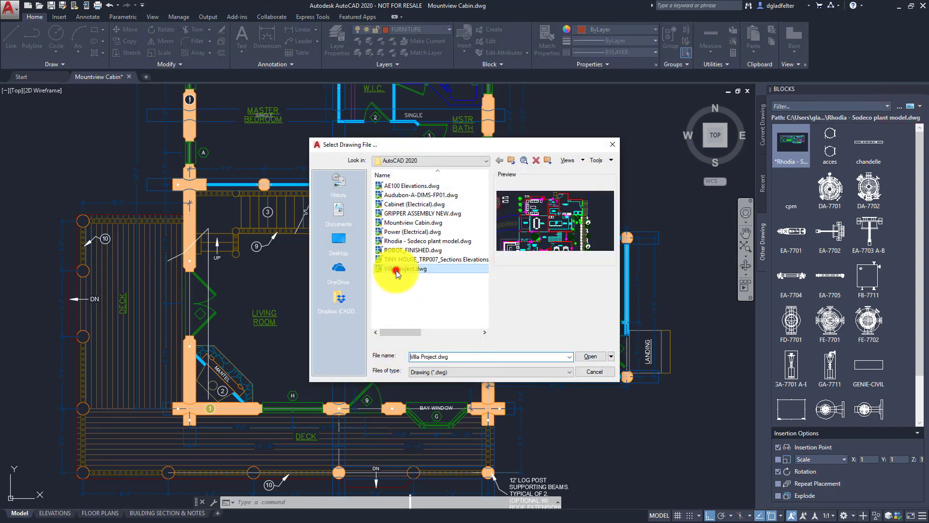
left_click(590, 356)
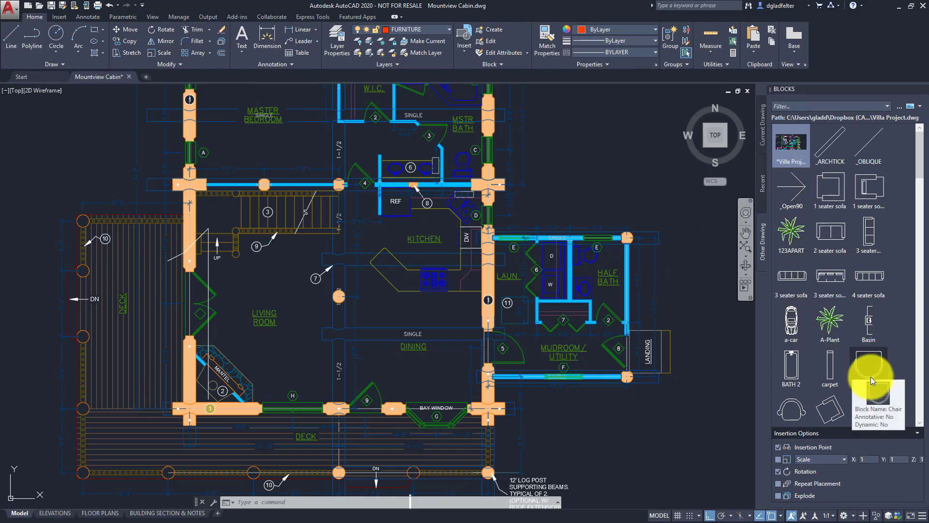
Insert the 3 seater sofa block in the living room, turned upright with its back toward the dining area
scroll(249, 319, "up", 4)
middle_click_drag(249, 320, 297, 213)
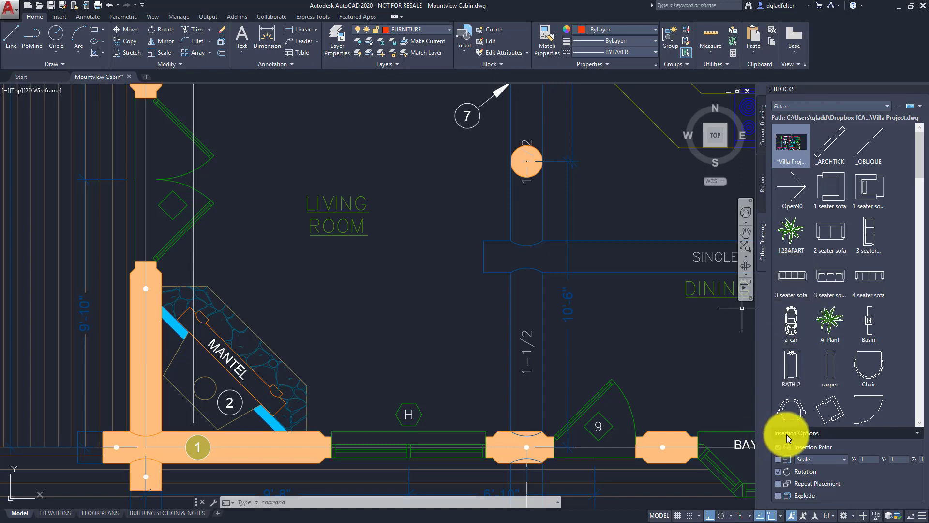
left_click(784, 266)
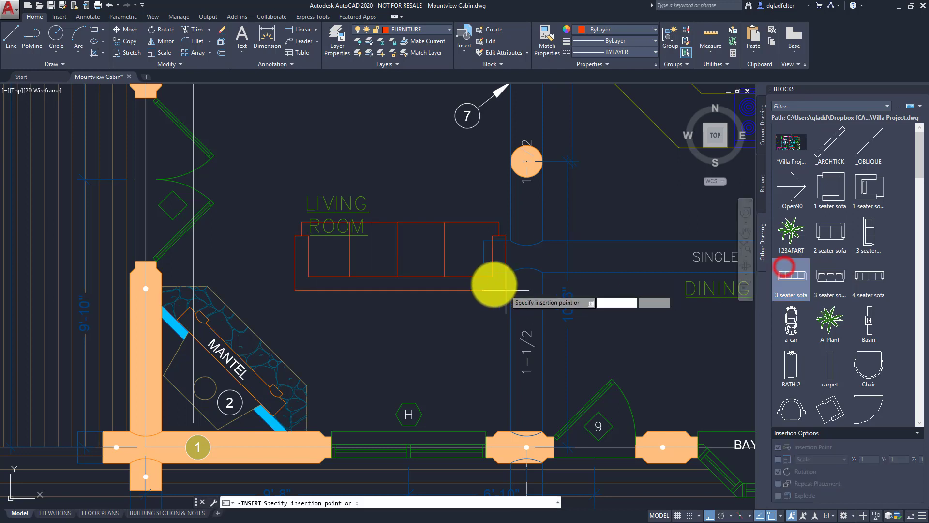
left_click(495, 195)
left_click(486, 180)
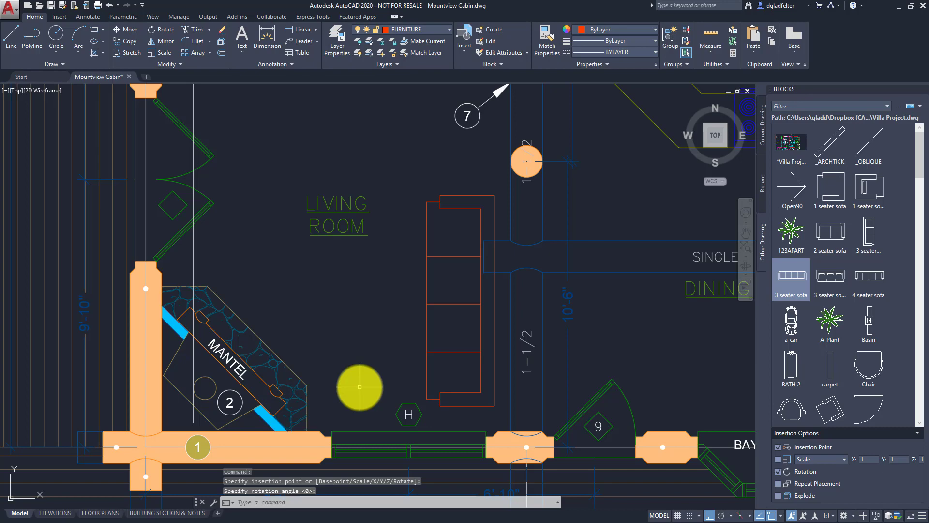
Insert the 1 seater sofa block above the living room label, rotated so its back faces the stairs
left_click(833, 188)
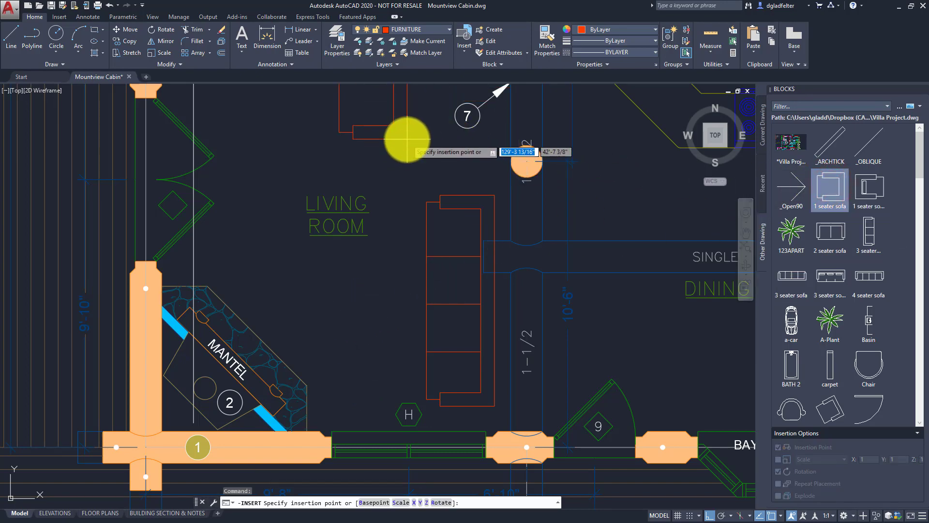
middle_click_drag(407, 140, 421, 213)
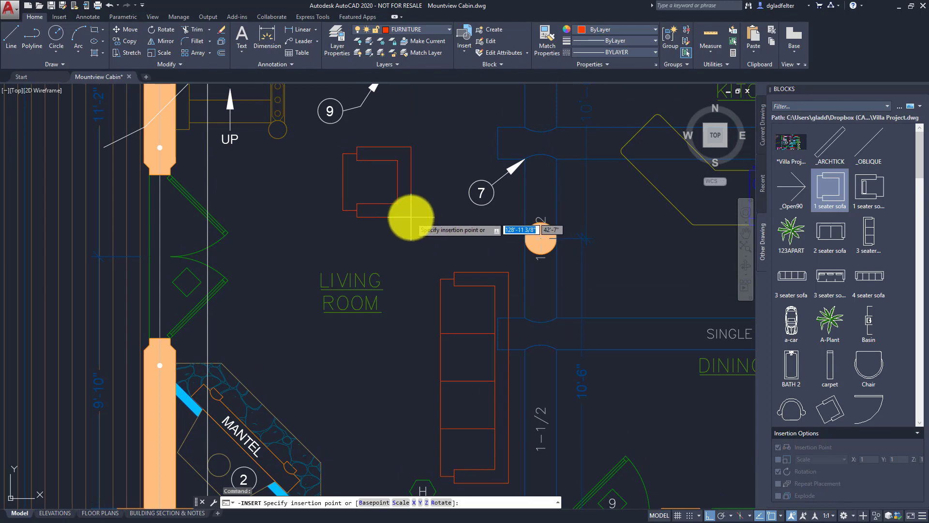
left_click(411, 217)
left_click(409, 198)
middle_click_drag(409, 342, 400, 285)
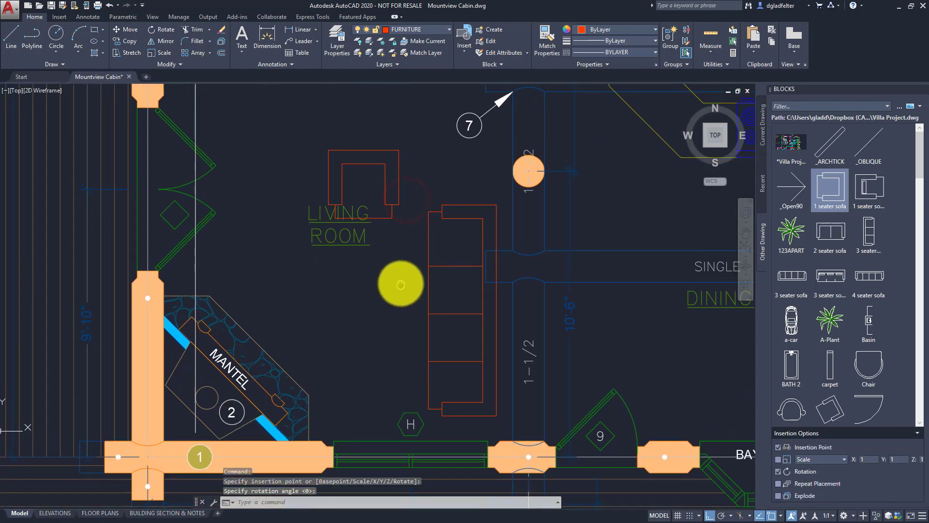
scroll(400, 285, "down", 2)
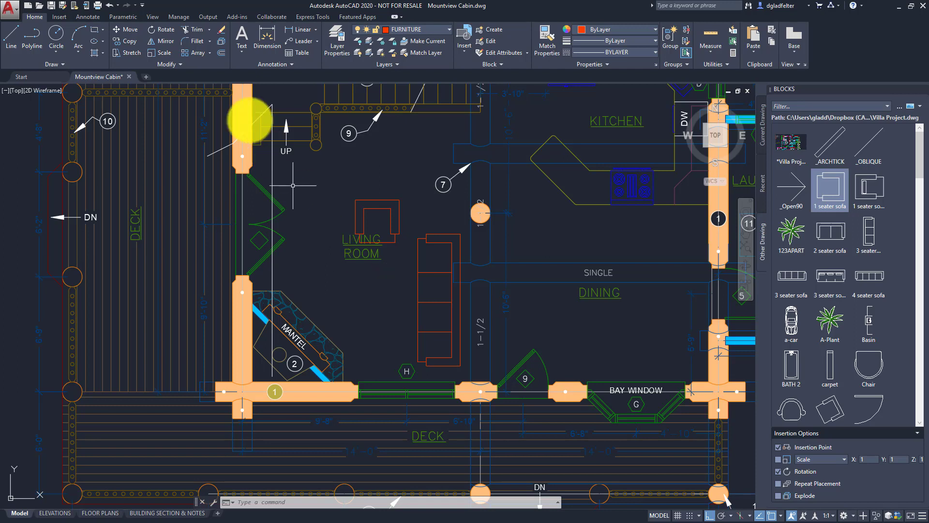
Look through the Insert command's block gallery and close it without placing a block
left_click(59, 17)
left_click(12, 54)
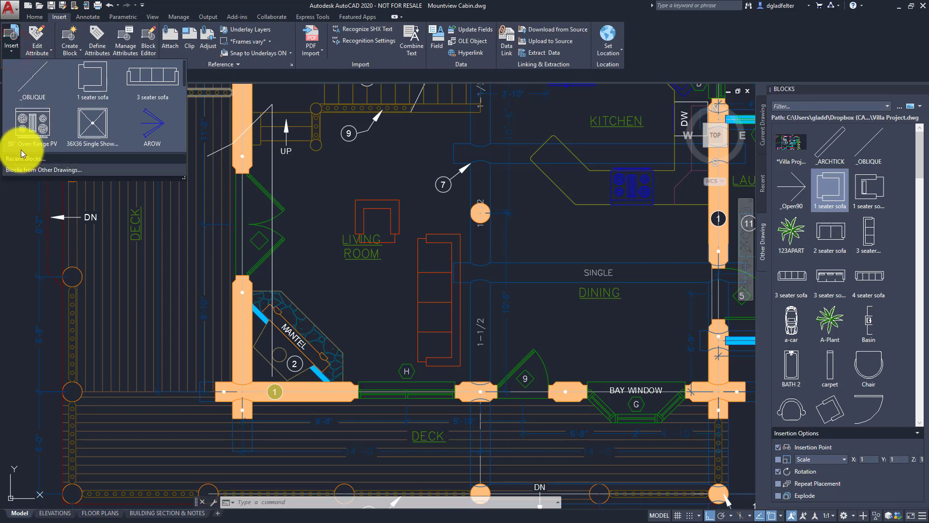
left_click(327, 169)
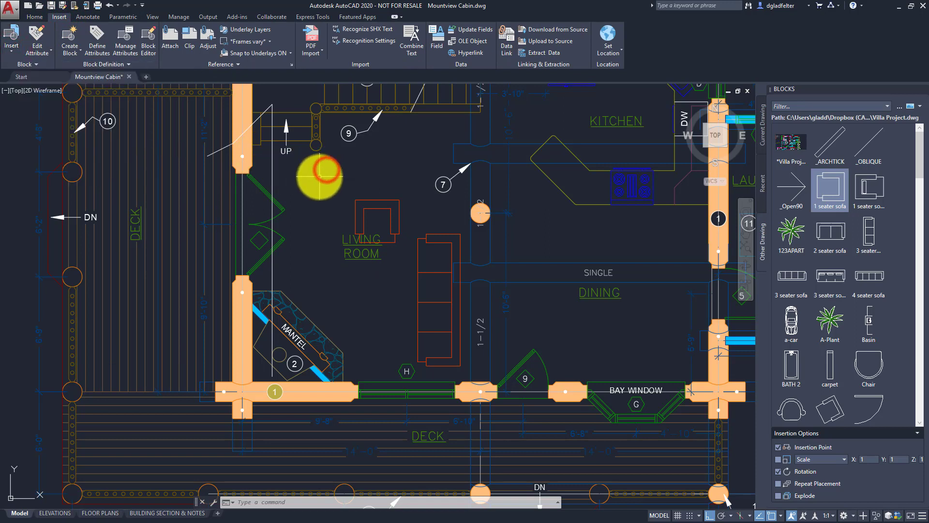